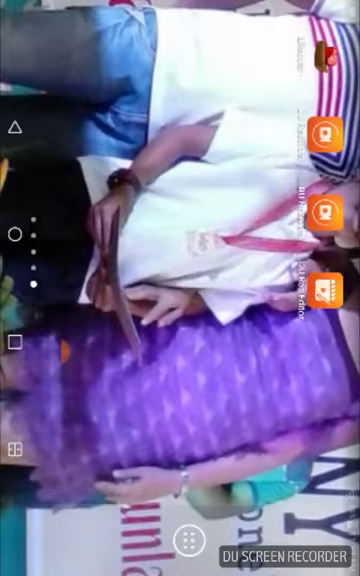
Step: Open the app drawer and launch Minecraft: Pocket Edition to its main menu
{"action": "left_click", "coordinate": [188, 540]}
{"action": "scroll", "coordinate": [180, 288], "scroll_direction": "up", "scroll_amount": 10}
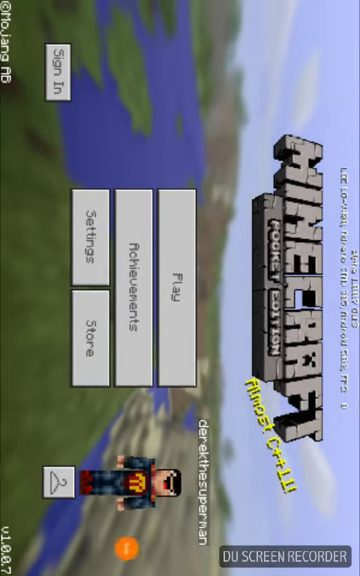
{"action": "left_click", "coordinate": [177, 287]}
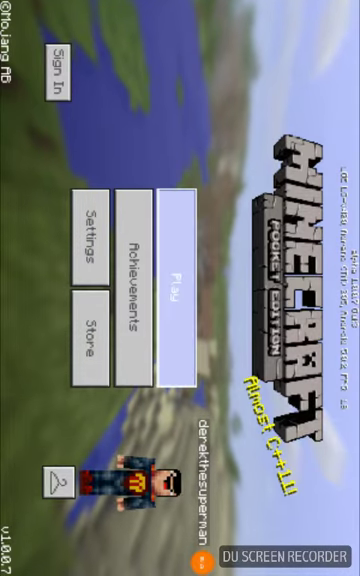
{"action": "left_click", "coordinate": [338, 310]}
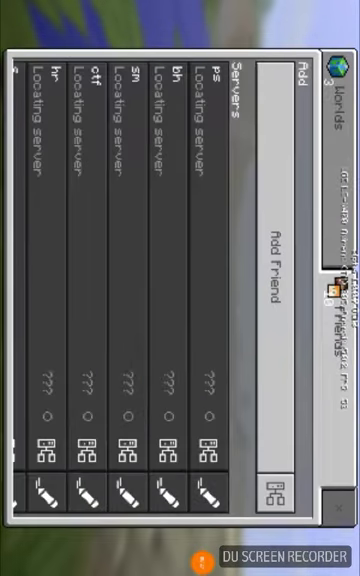
{"action": "key", "text": "Escape"}
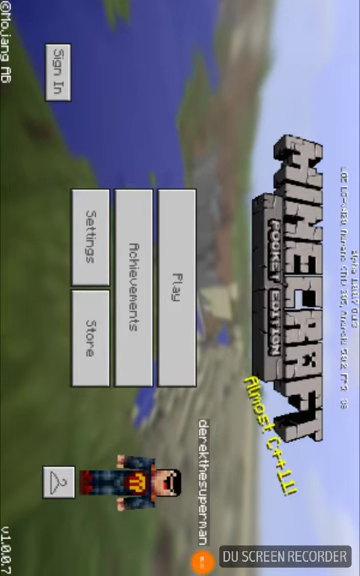
{"action": "left_click", "coordinate": [90, 237]}
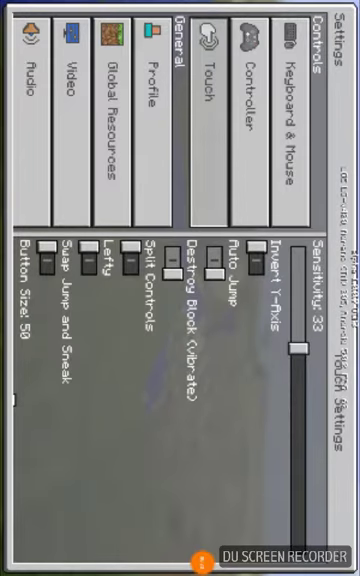
{"action": "left_click", "coordinate": [152, 100]}
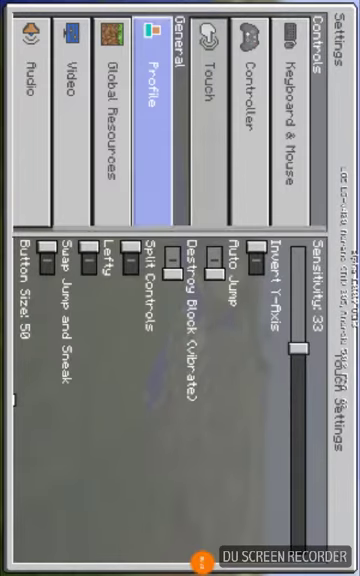
{"action": "left_click", "coordinate": [288, 310]}
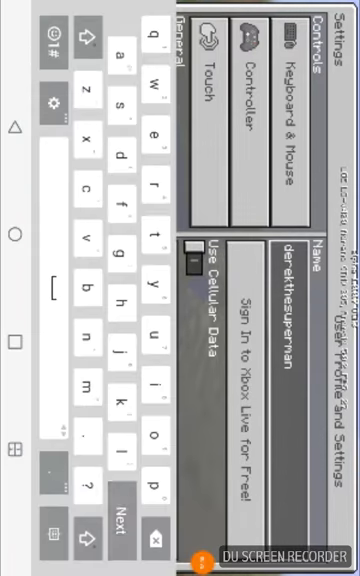
{"action": "key", "text": "Return"}
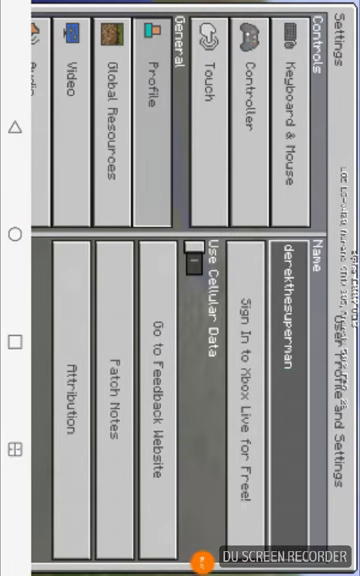
{"action": "key", "text": "Escape"}
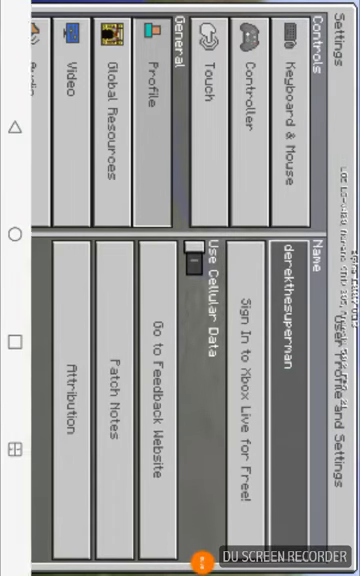
{"action": "key", "text": "Escape"}
Step: Look at the Play menu's servers list, then go back to the main menu
{"action": "left_click", "coordinate": [177, 280]}
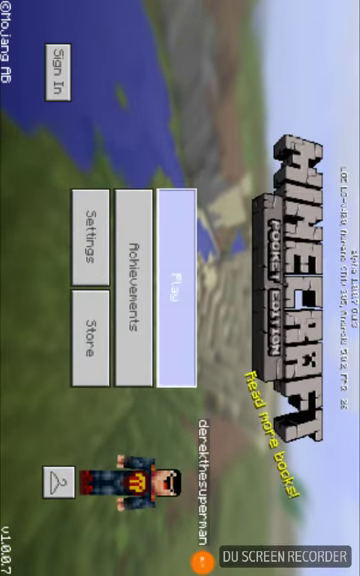
{"action": "left_click", "coordinate": [338, 300]}
{"action": "key", "text": "Escape"}
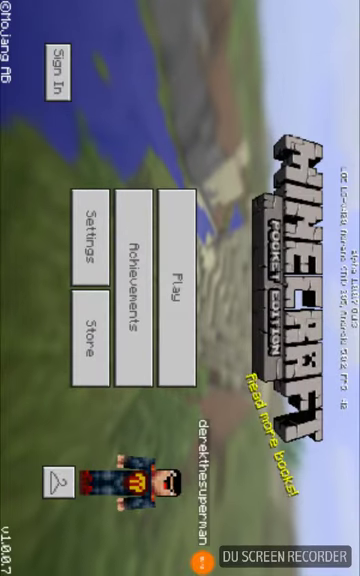
Step: Rename the profile player from derekthesuperman to 'gegeg' in Settings
{"action": "left_click", "coordinate": [90, 238]}
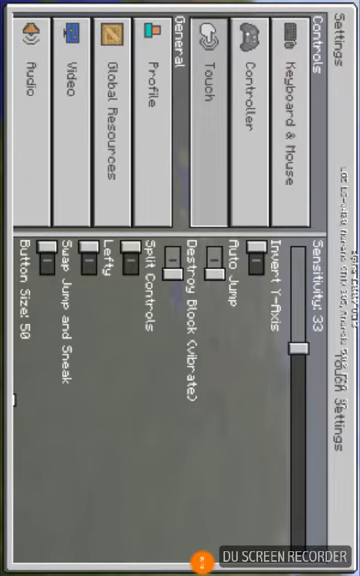
{"action": "left_click", "coordinate": [150, 96]}
{"action": "left_click", "coordinate": [290, 320]}
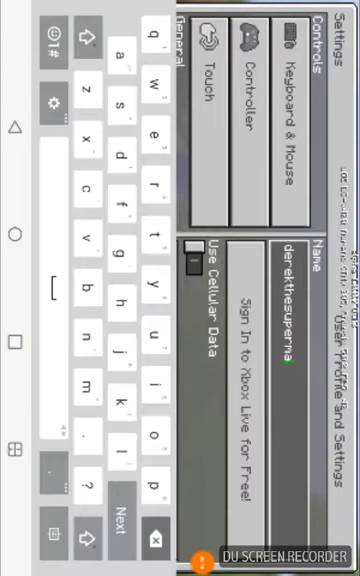
{"action": "type", "text": "gegeg"}
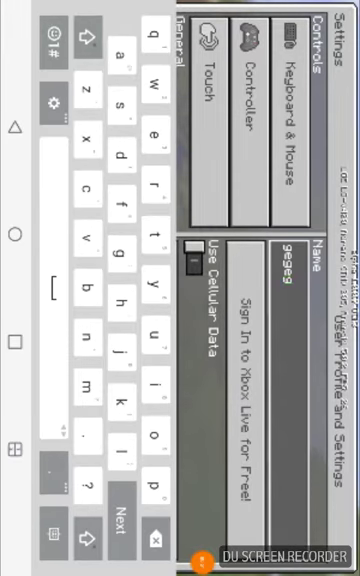
{"action": "key", "text": "Escape"}
{"action": "key", "text": "Escape"}
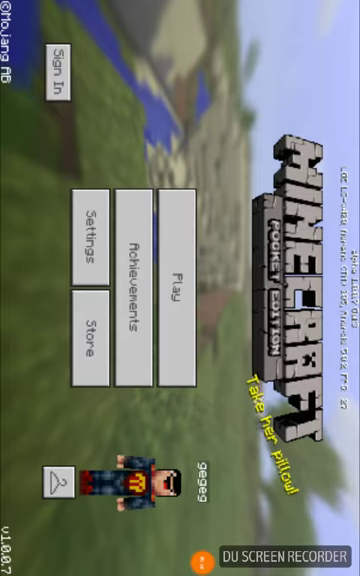
Step: Join the Lifeboat server from the Servers list and select an empty hotbar slot
{"action": "left_click", "coordinate": [175, 287]}
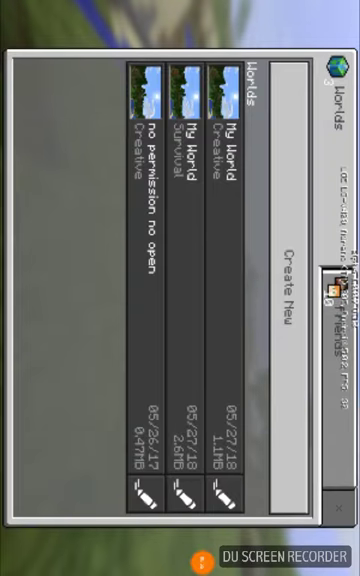
{"action": "left_click", "coordinate": [338, 320]}
{"action": "scroll", "coordinate": [150, 280], "scroll_direction": "down", "scroll_amount": 5}
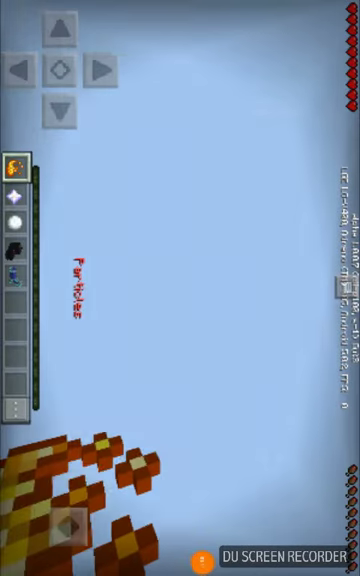
{"action": "left_click", "coordinate": [15, 327]}
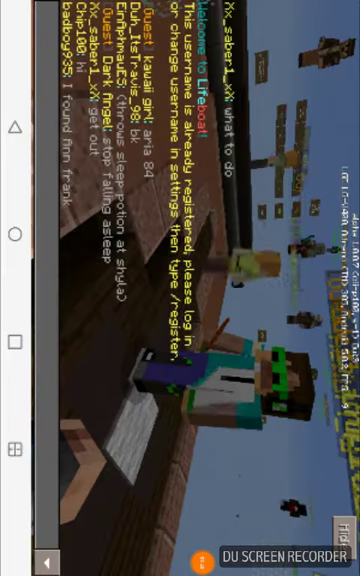
Step: Send /register in chat; the server says the account is already registered
{"action": "left_click", "coordinate": [45, 250]}
{"action": "left_click", "coordinate": [58, 28]}
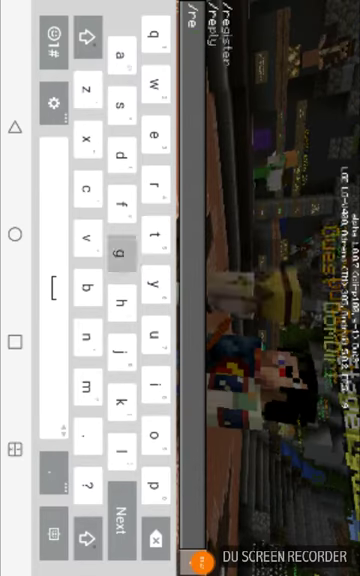
{"action": "type", "text": "gister"}
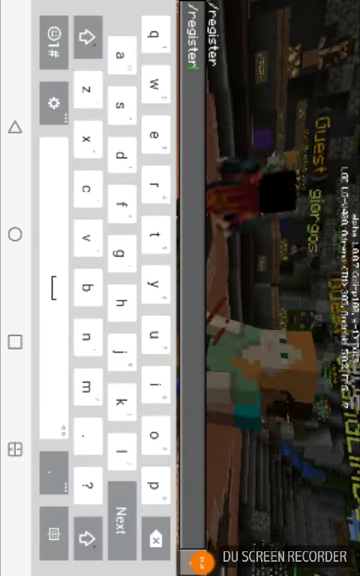
{"action": "key", "text": "Return"}
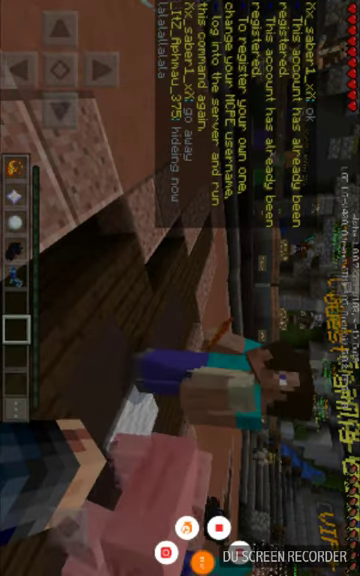
Step: Dismiss the notification shade and resend /register so the server asks for a password
{"action": "mouse_move", "coordinate": [355, 290]}
{"action": "left_mouse_down"}
{"action": "mouse_move", "coordinate": [120, 290]}
{"action": "mouse_move", "coordinate": [355, 290]}
{"action": "left_mouse_up"}
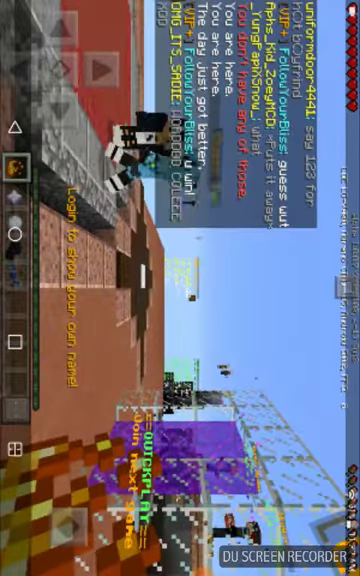
{"action": "left_click_drag", "start_coordinate": [152, 300], "coordinate": [152, 437]}
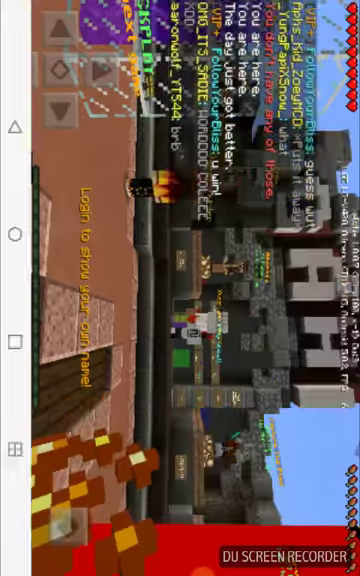
{"action": "left_click", "coordinate": [345, 288]}
{"action": "left_click", "coordinate": [52, 38]}
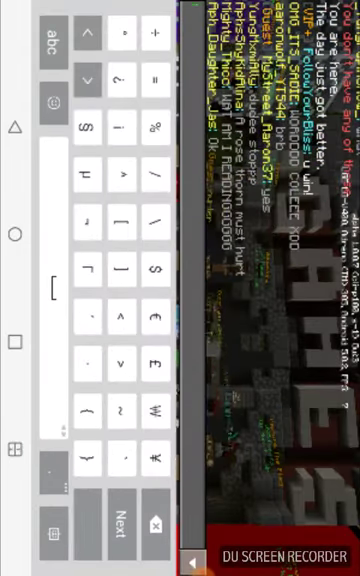
{"action": "type", "text": "/"}
{"action": "left_click", "coordinate": [88, 77]}
{"action": "left_click", "coordinate": [52, 38]}
{"action": "type", "text": "re"}
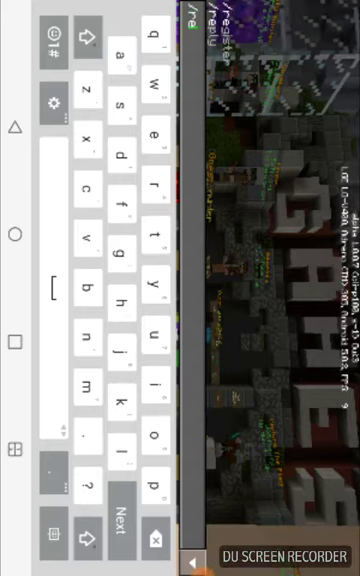
{"action": "type", "text": "gister"}
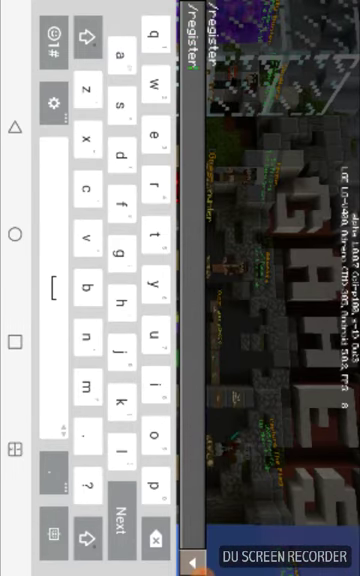
{"action": "key", "text": "Return"}
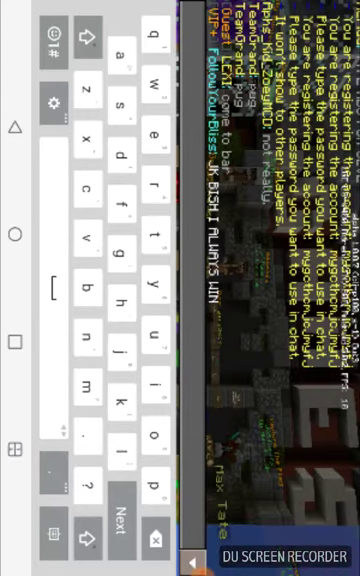
Step: Send the chosen password in chat, then the email address
{"action": "left_click", "coordinate": [190, 560]}
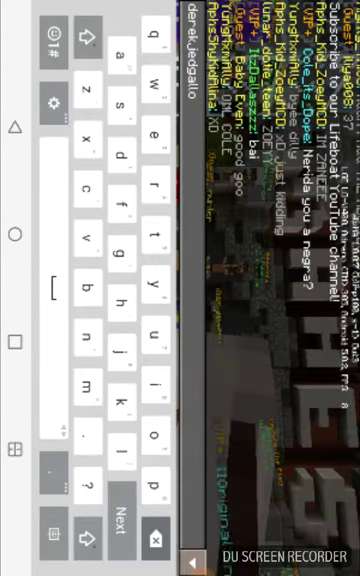
{"action": "key", "text": "Return"}
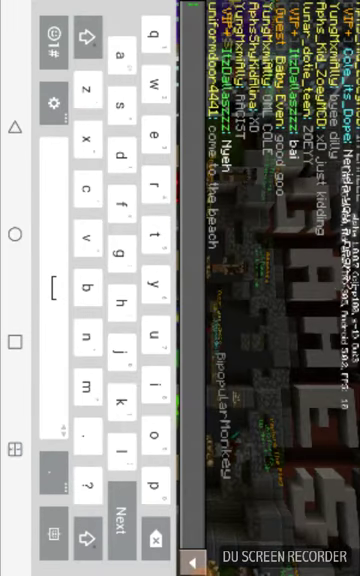
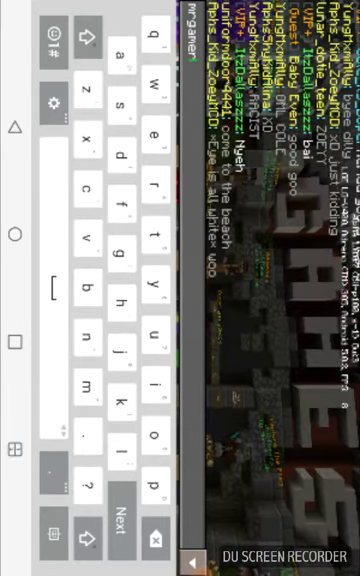
{"action": "left_click", "coordinate": [55, 40]}
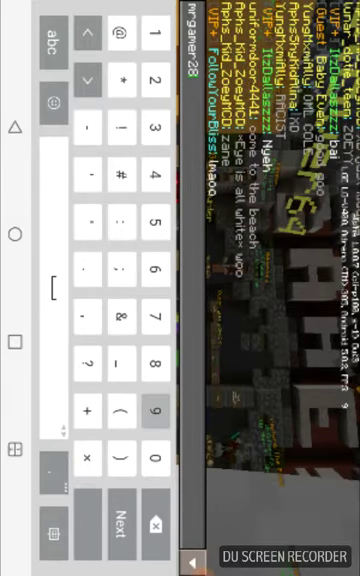
{"action": "left_click", "coordinate": [52, 40]}
{"action": "left_click", "coordinate": [55, 40]}
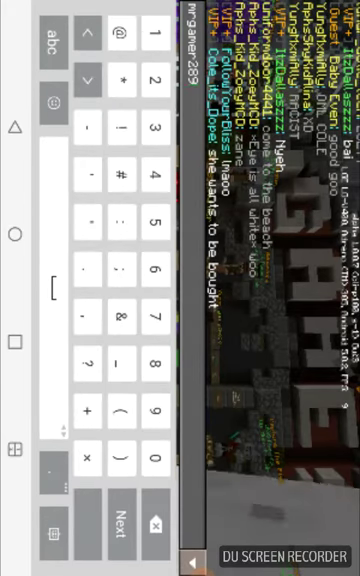
{"action": "type", "text": "@"}
{"action": "left_click", "coordinate": [55, 40]}
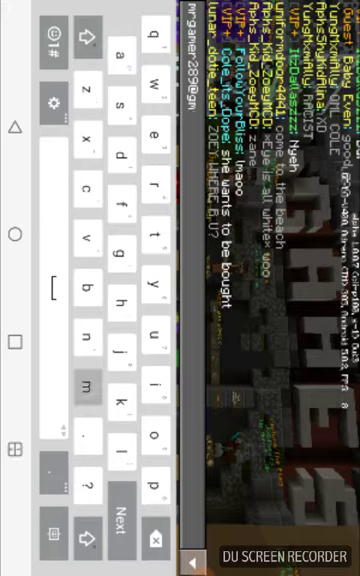
{"action": "type", "text": "ail."}
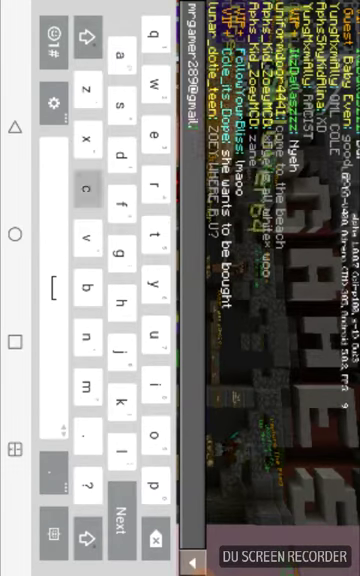
{"action": "type", "text": "com"}
{"action": "key", "text": "Return"}
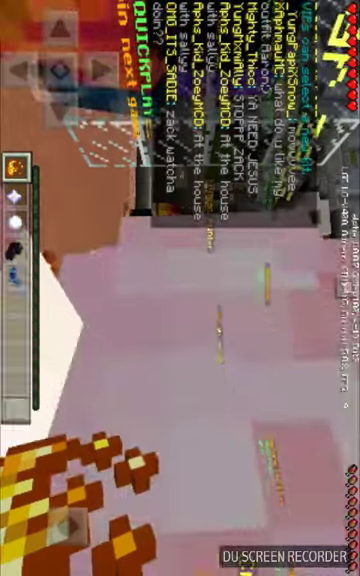
{"action": "left_click", "coordinate": [17, 325]}
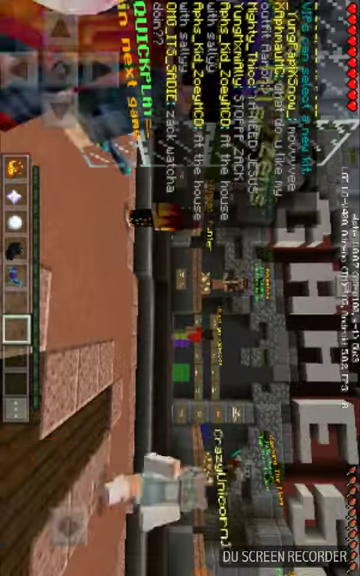